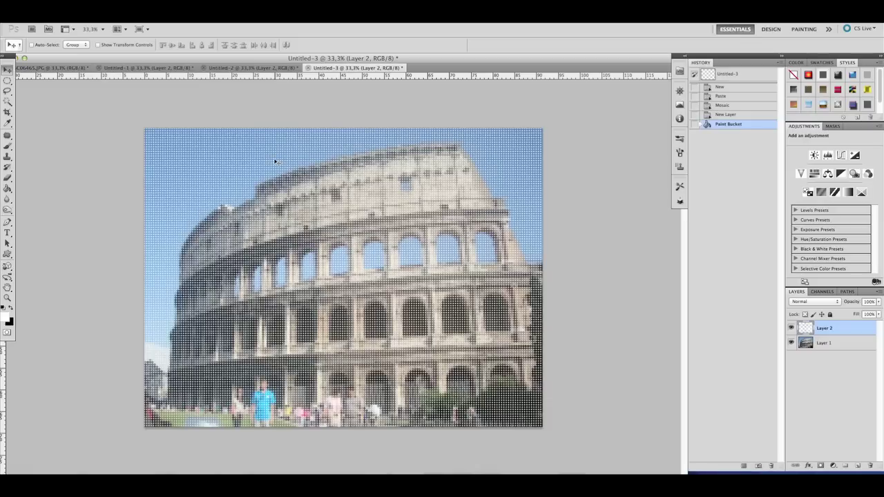
Step: Zoom in and out on the dotted result, then bring up the original DSC06465.JPG photo
scroll(275, 161, "up", 1)
scroll(275, 161, "up", 1)
scroll(275, 161, "up", 1)
scroll(275, 161, "up", 1)
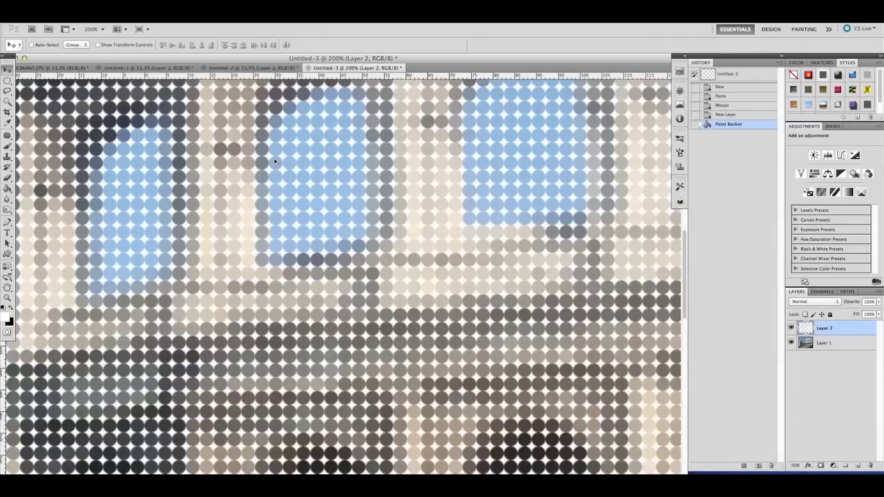
scroll(319, 297, "down", 3)
scroll(320, 298, "down", 3)
scroll(320, 297, "down", 3)
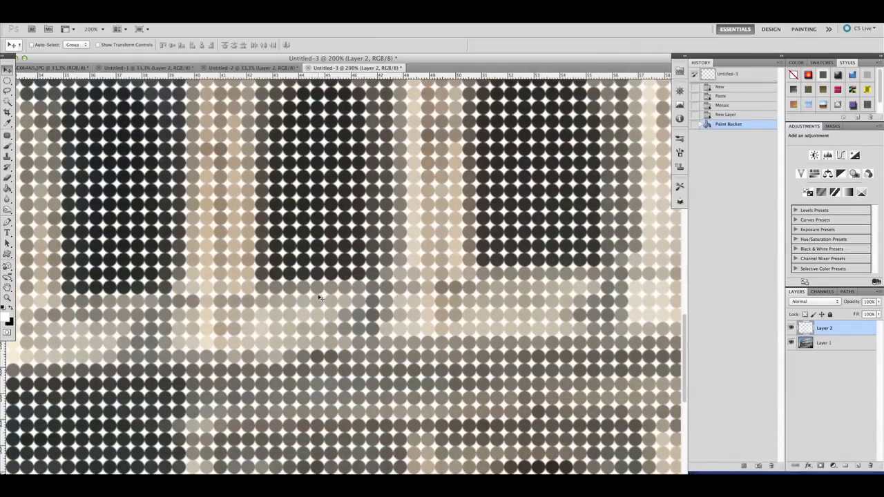
scroll(320, 298, "down", 2)
scroll(320, 297, "down", 1)
scroll(319, 298, "down", 1)
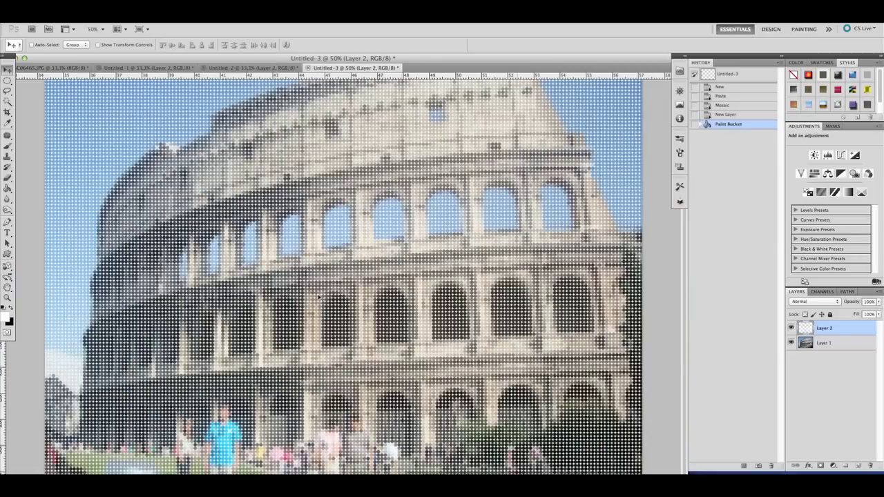
scroll(318, 298, "down", 1)
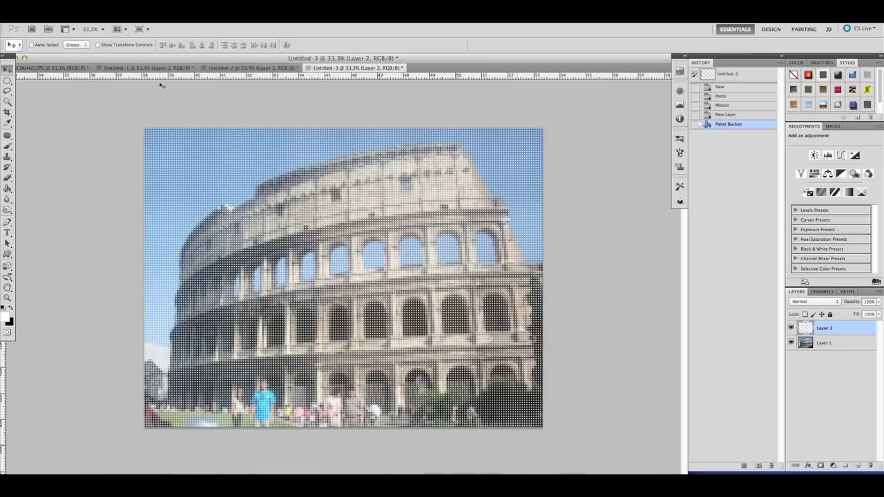
left_click(35, 69)
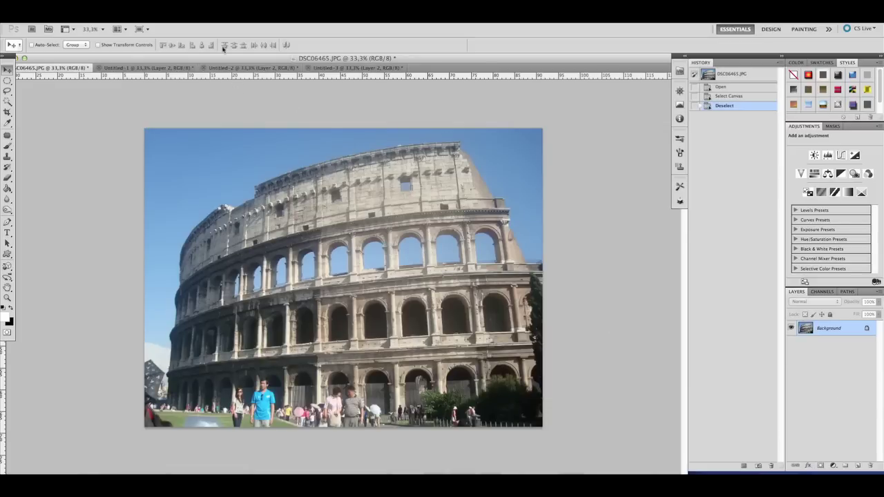
Step: Apply the Mosaic filter with cell size 15 after previewing sizes 101, 10 and 28
left_click(197, 16)
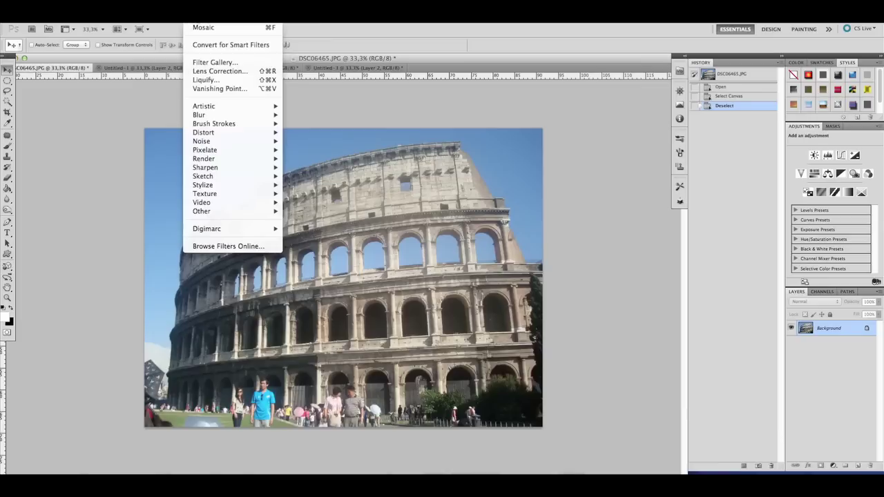
mouse_move(204, 150)
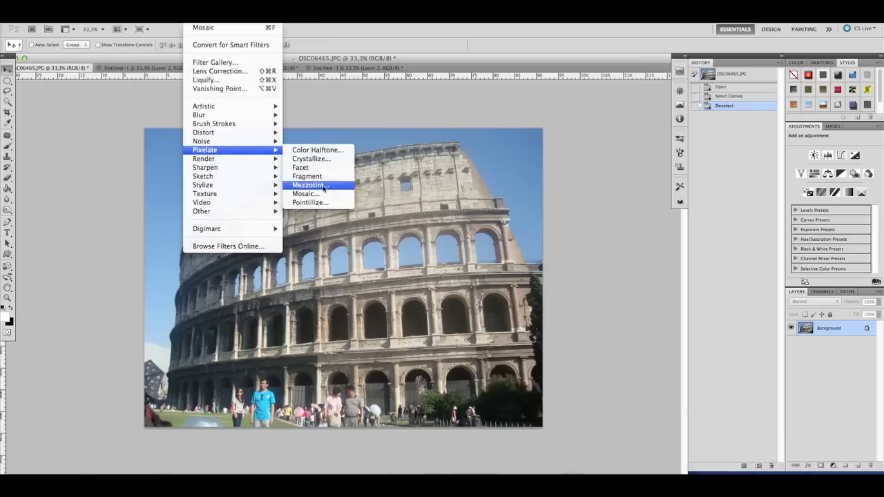
left_click(306, 193)
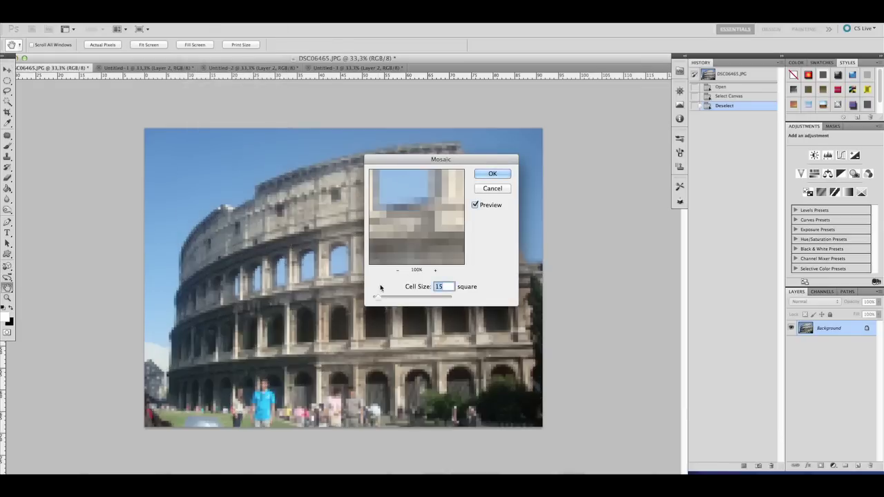
left_click_drag(380, 301, 413, 301)
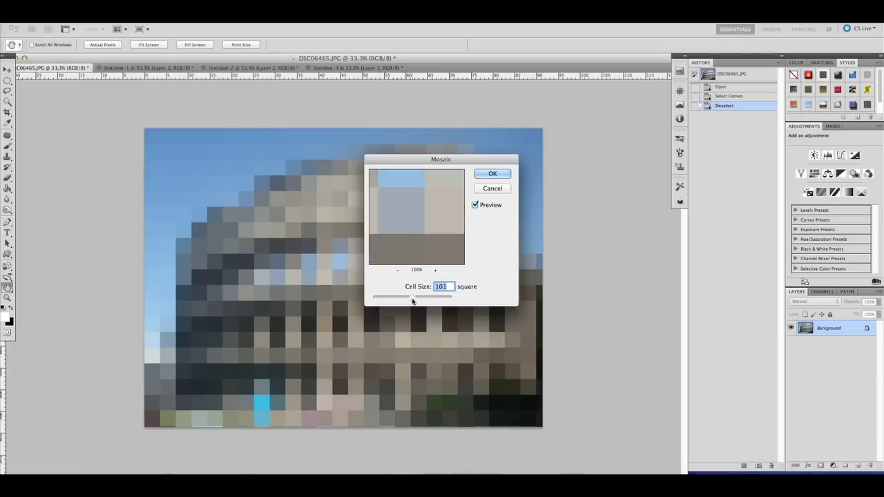
left_click_drag(412, 301, 378, 302)
left_click_drag(378, 302, 377, 304)
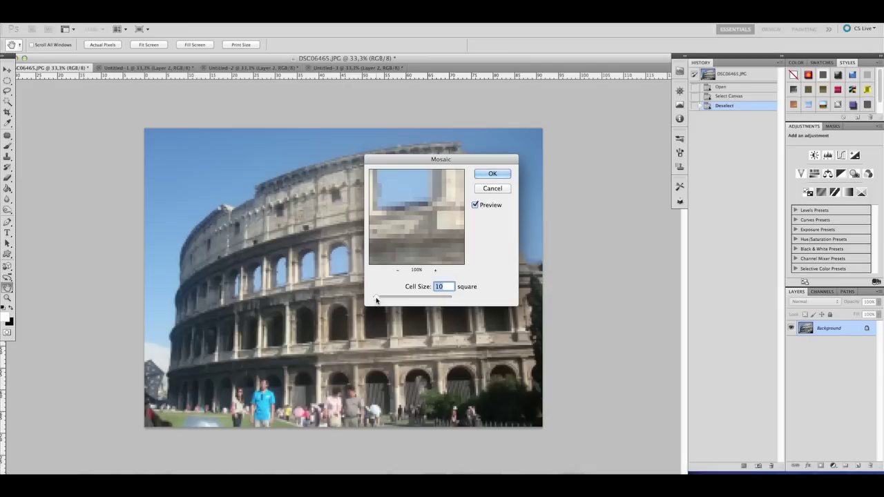
left_click_drag(377, 300, 373, 300)
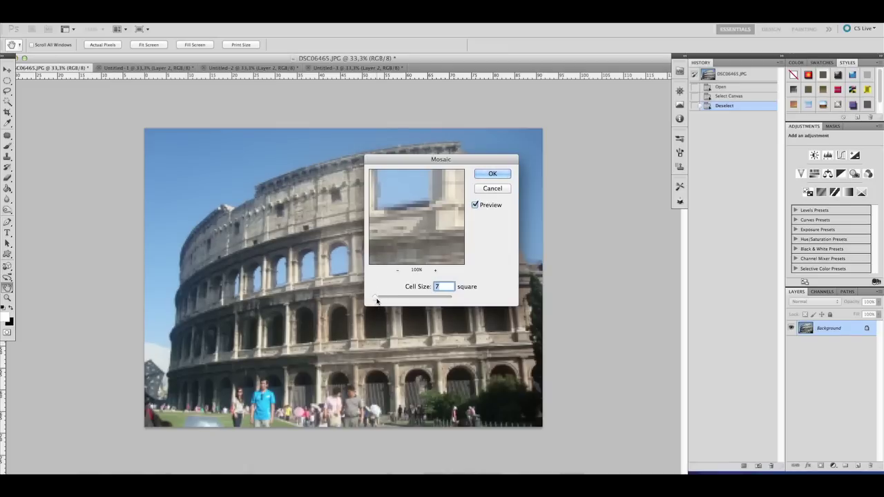
left_click_drag(377, 300, 384, 300)
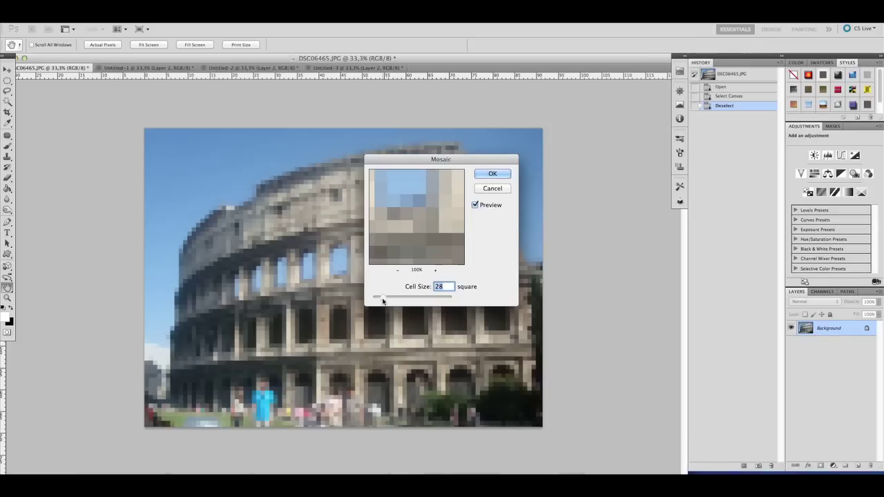
left_click_drag(383, 299, 378, 300)
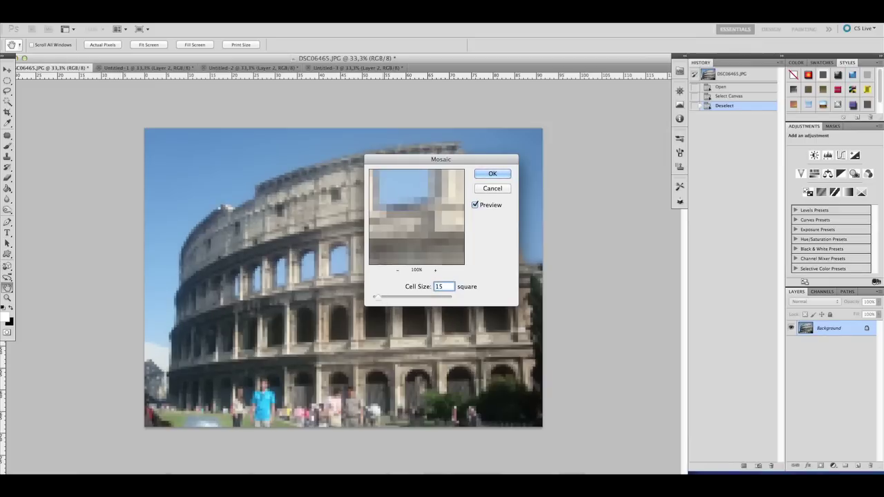
double_click(443, 286)
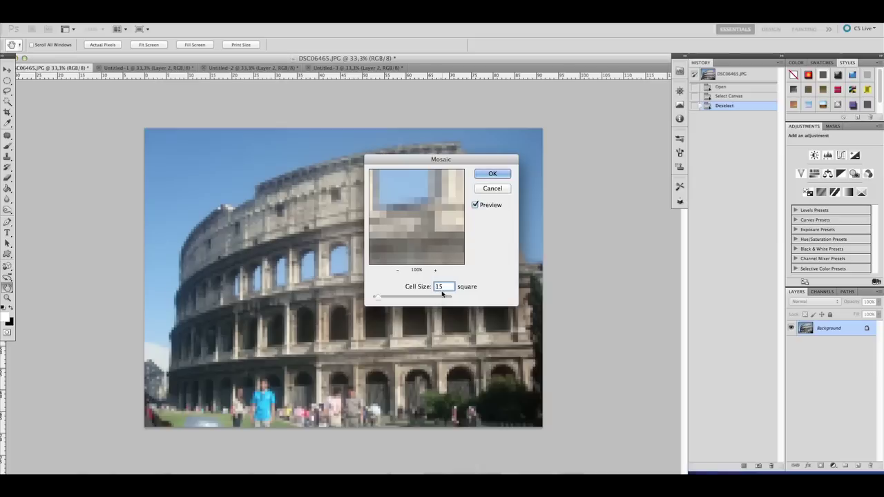
left_click(489, 174)
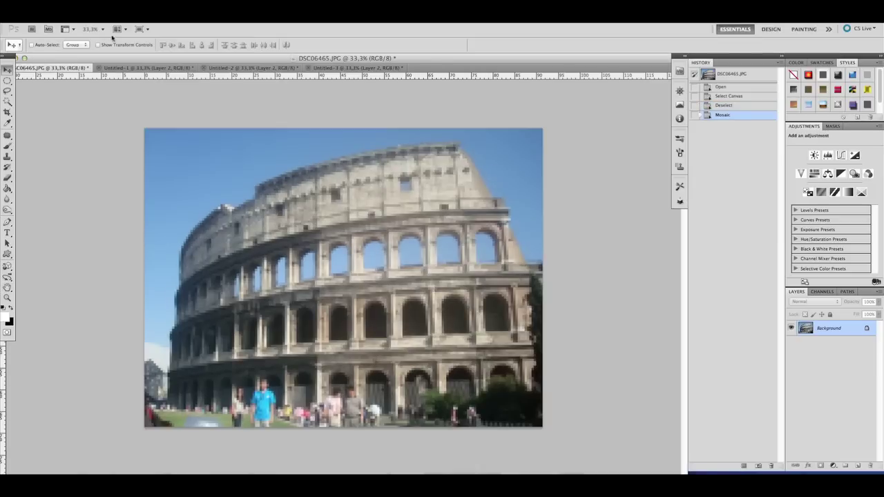
Step: Create a new 15 × 15 pixel transparent document and zoom in on it
left_click(78, 20)
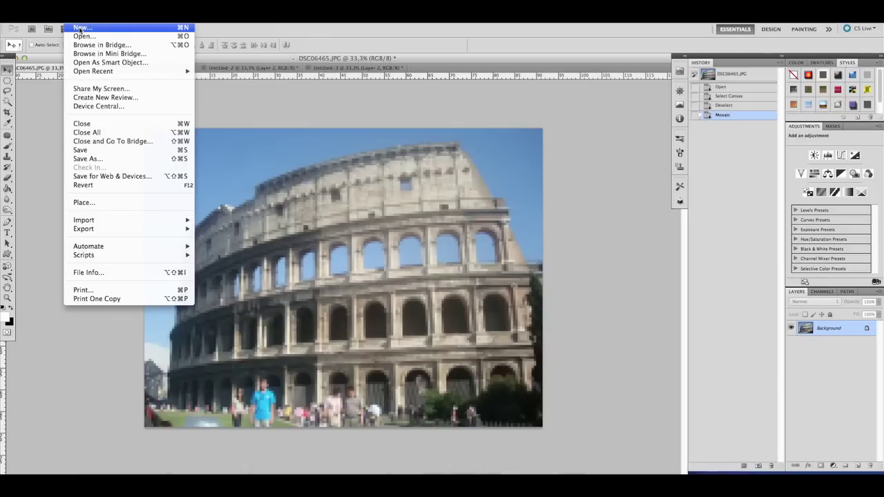
left_click(80, 31)
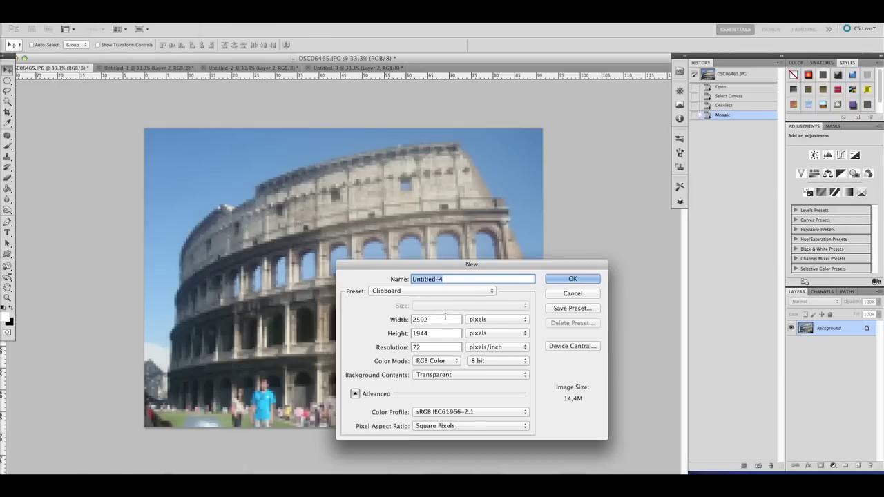
double_click(446, 318)
type("15")
key("Tab")
type("15")
left_click(556, 279)
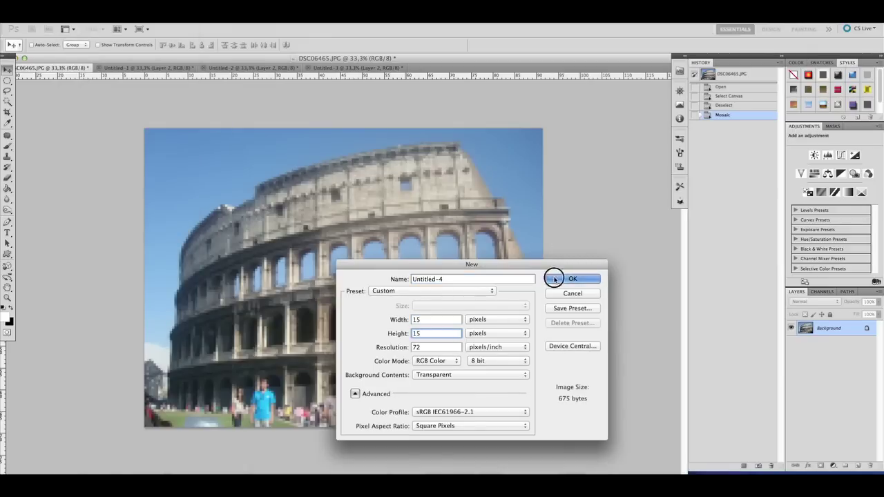
key("ctrl+plus")
key("ctrl+plus")
key("ctrl+plus")
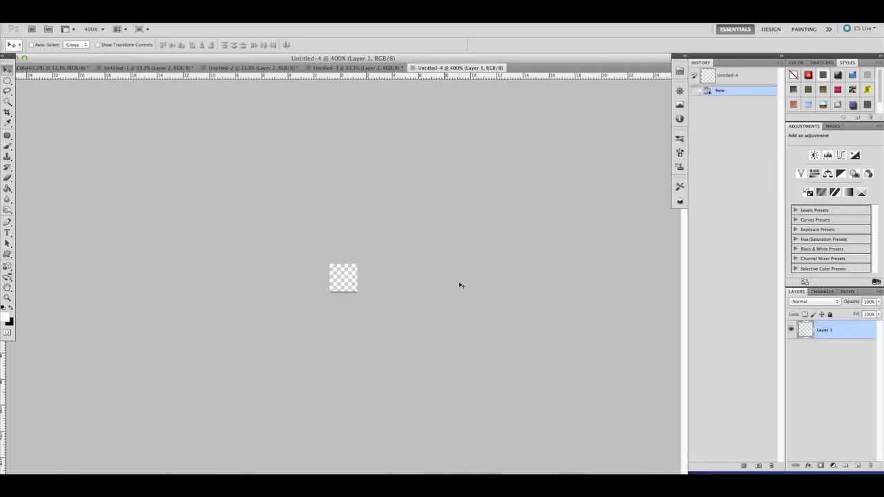
key("ctrl+plus")
key("ctrl+plus")
key("ctrl+plus")
key("ctrl+plus")
key("ctrl+plus")
key("ctrl+plus")
key("ctrl+plus")
key("ctrl+plus")
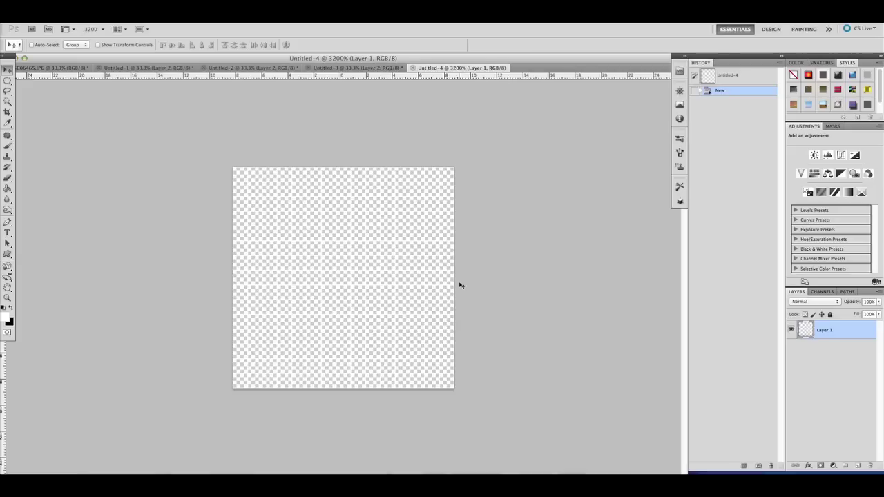
Step: Draw an elliptical selection and transform it into a circle fitting the 15-pixel canvas
left_click(7, 80)
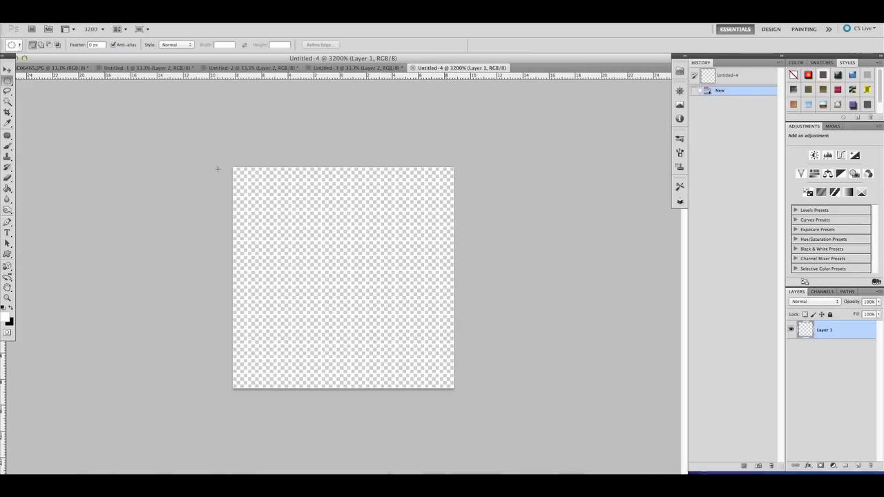
left_click_drag(458, 383, 459, 384)
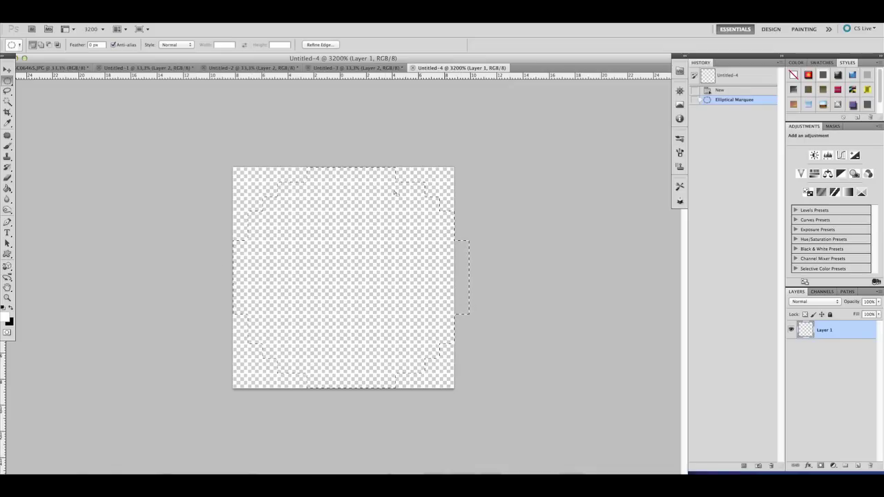
left_click(169, 15)
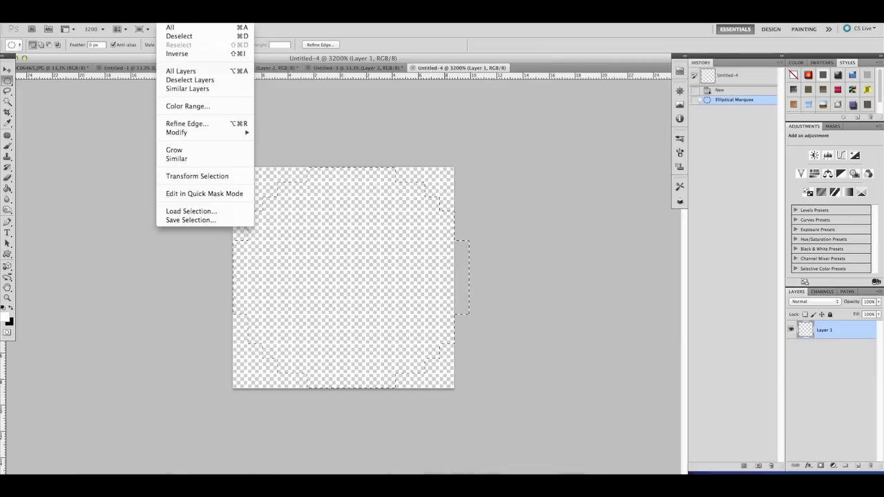
left_click(187, 177)
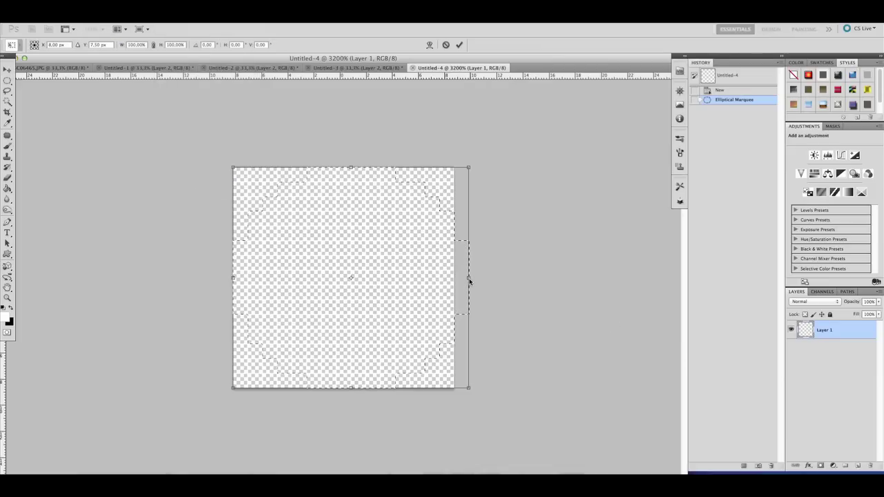
left_click_drag(464, 279, 450, 280)
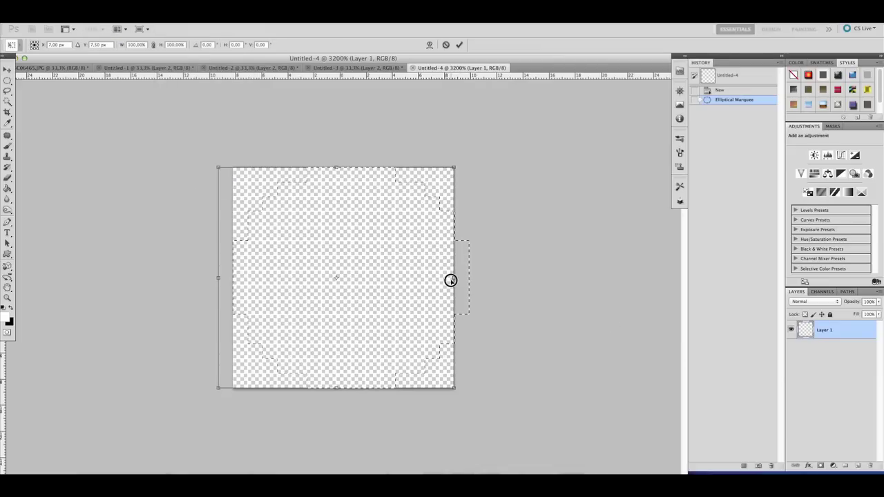
left_click_drag(217, 278, 231, 278)
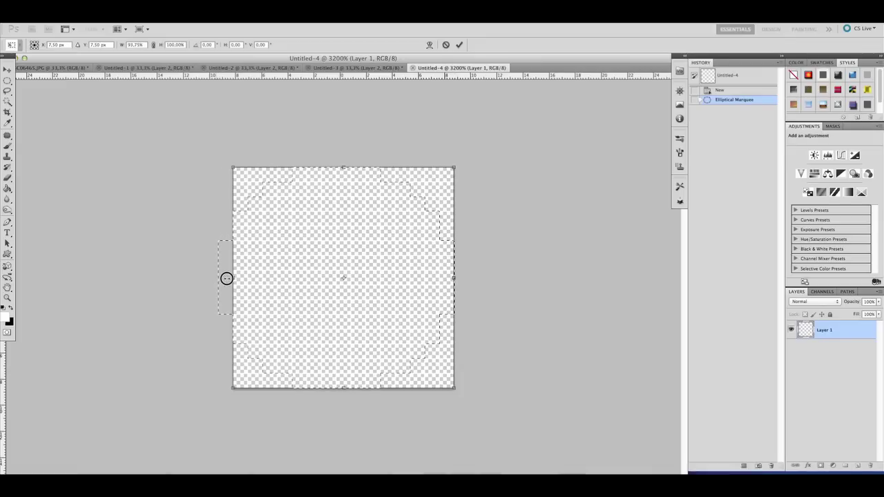
left_click(459, 45)
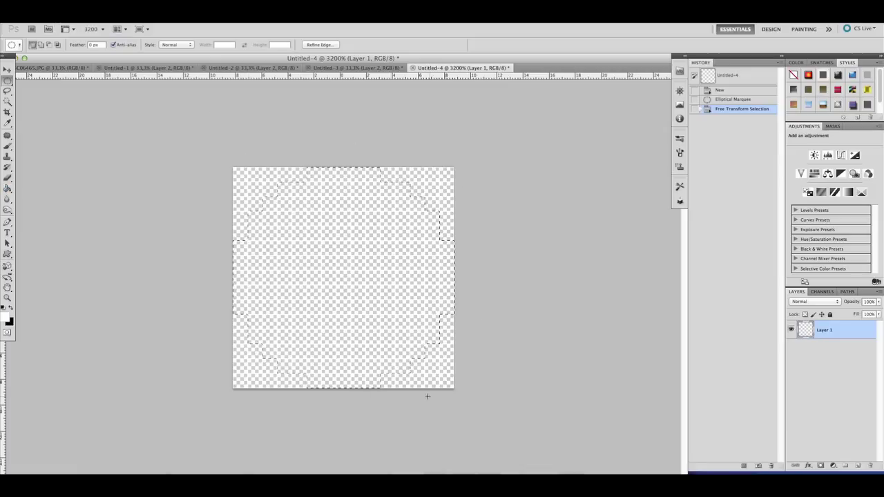
Step: Invert the selection and fill the corners outside the circle with white
left_click(172, 8)
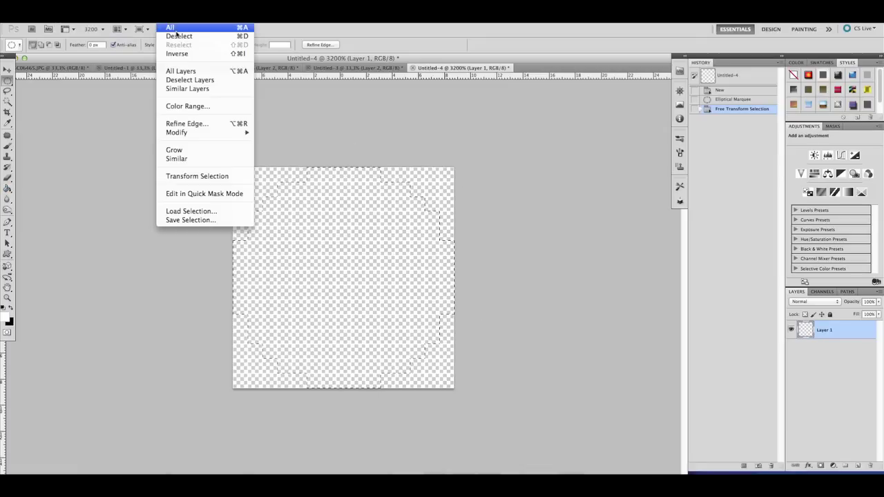
left_click(177, 53)
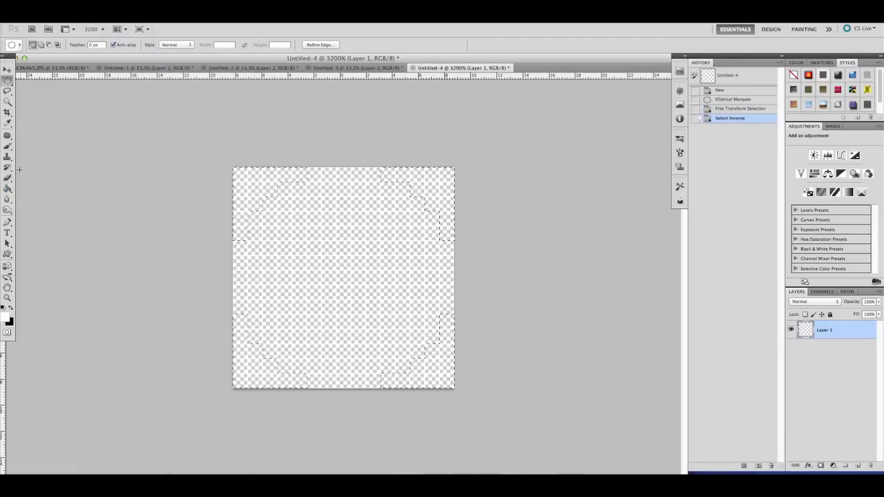
left_click(7, 188)
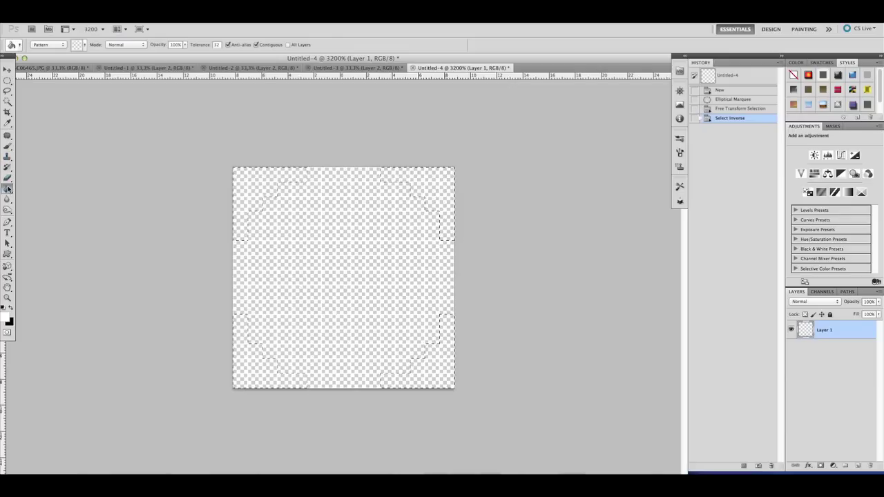
left_click(253, 180)
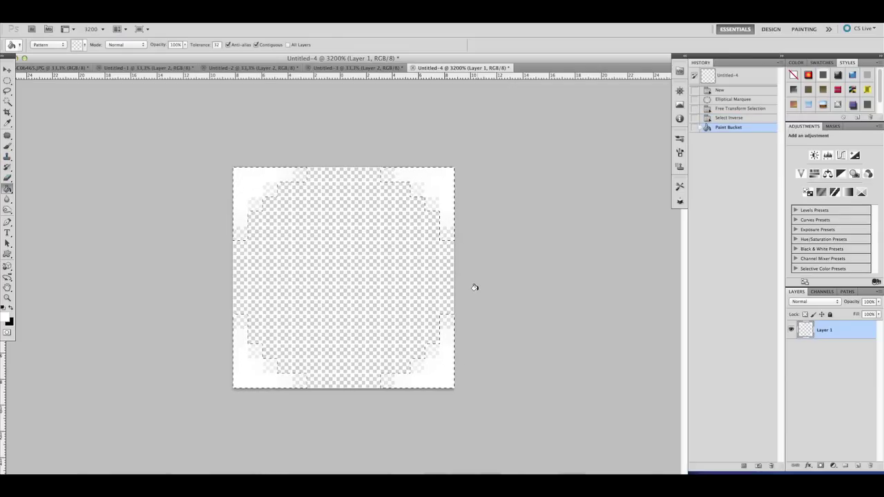
Step: Cancel the accidental Save As dialog and deselect the tile
left_click(171, 17)
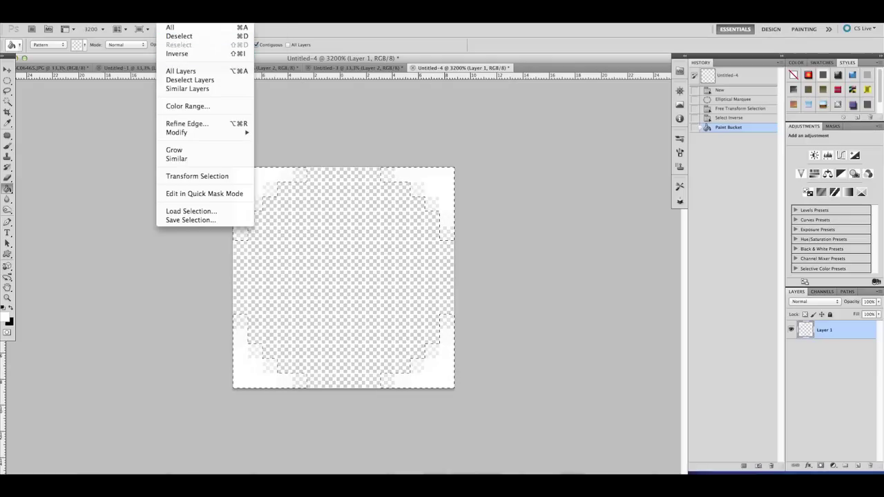
left_click(186, 76)
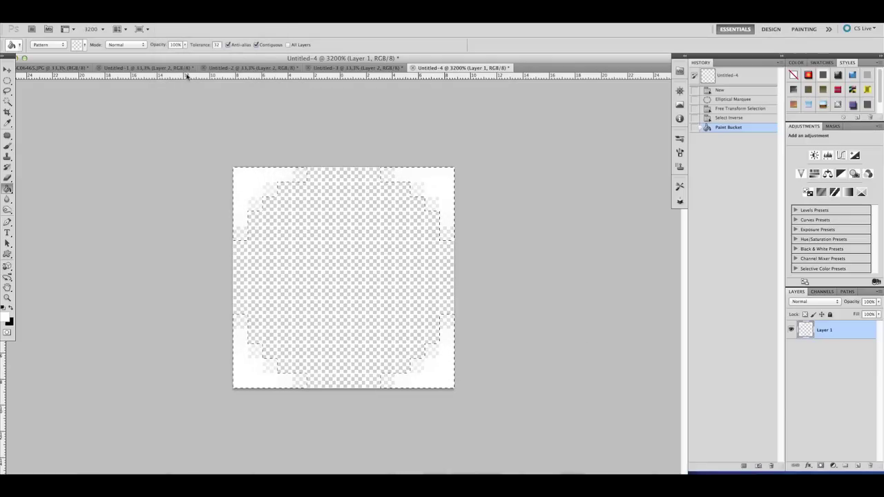
key("ctrl+s")
left_click(545, 368)
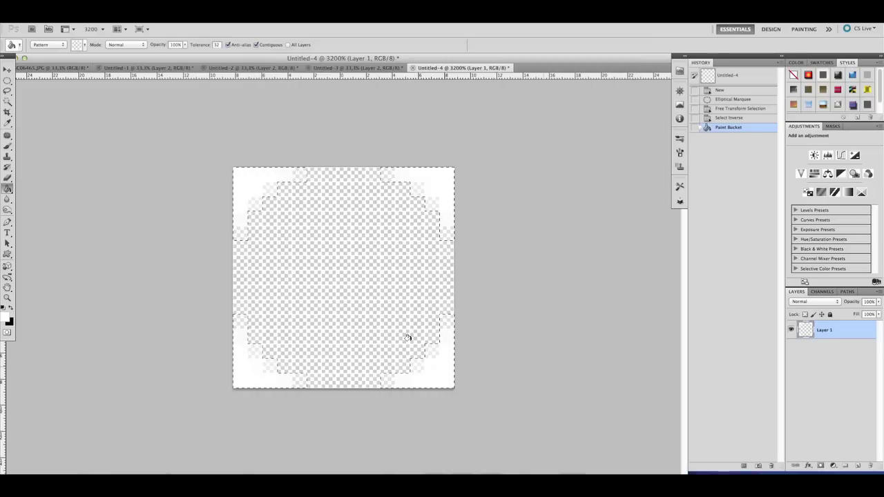
key("ctrl+d")
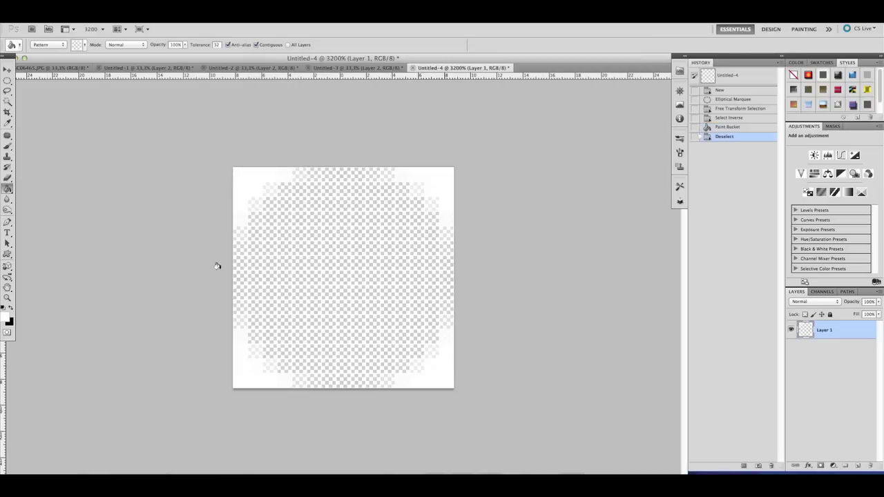
left_click(96, 24)
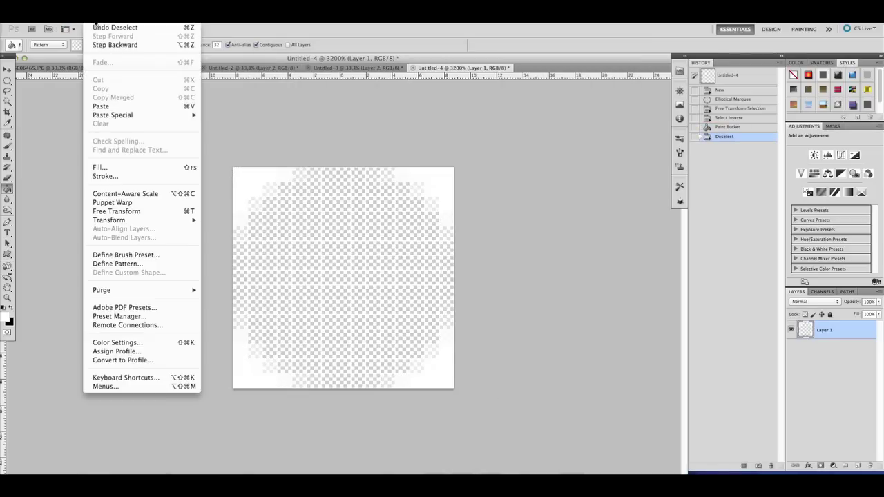
Step: Define the circle tile as a pattern named 'Kreis 15-15'
left_click(123, 265)
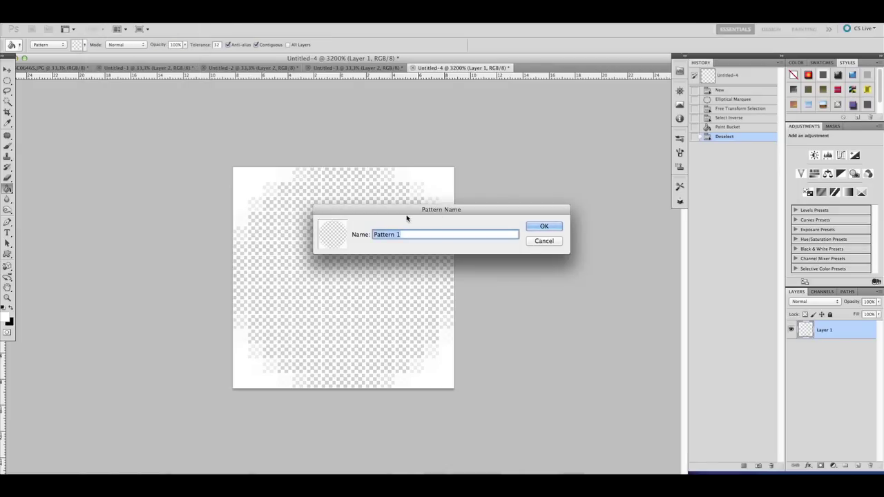
left_click_drag(411, 205, 384, 133)
type("Kreis 15-15")
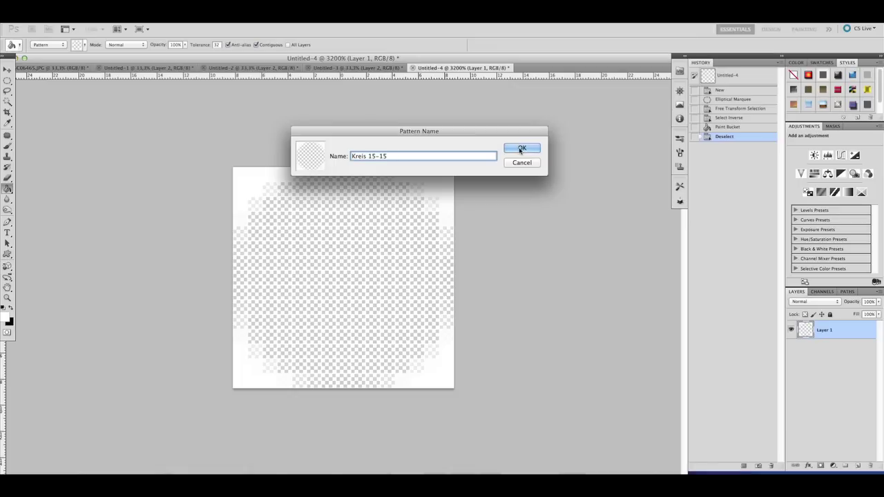
left_click(520, 150)
left_click(46, 69)
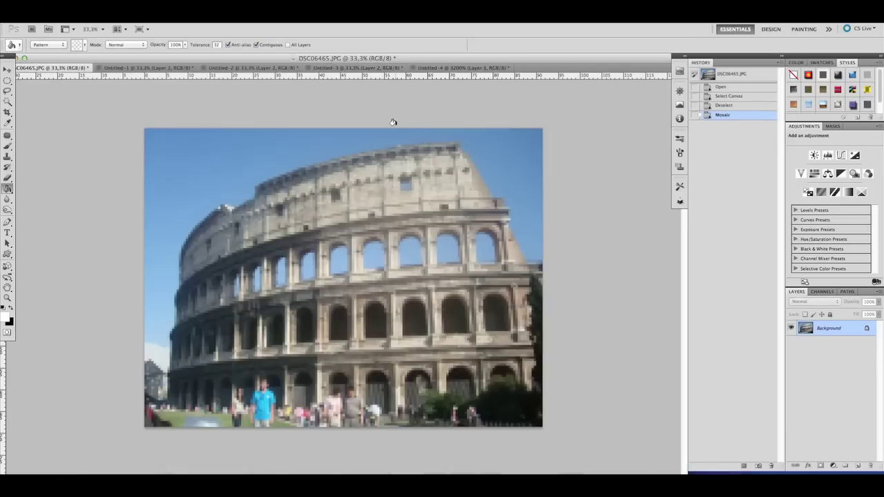
Step: Add Layer 1 to DSC06465.JPG and fill it with the Kreis 15-15 pattern
left_click(321, 69)
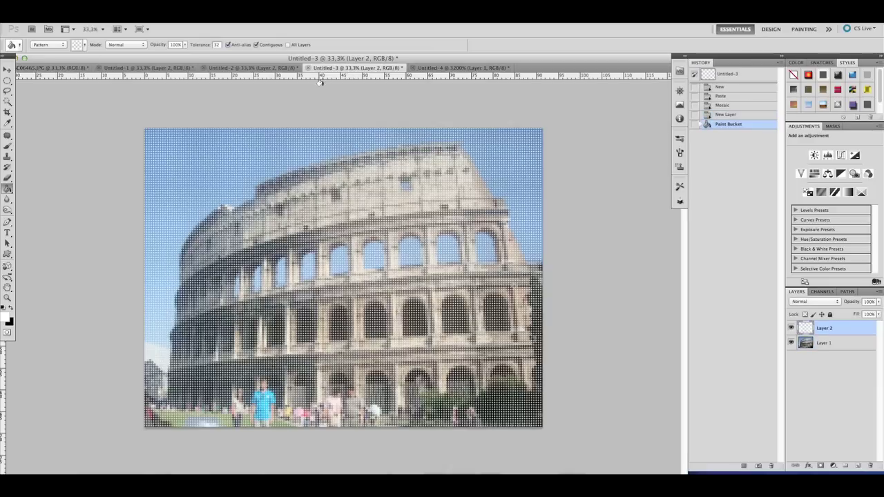
left_click(57, 68)
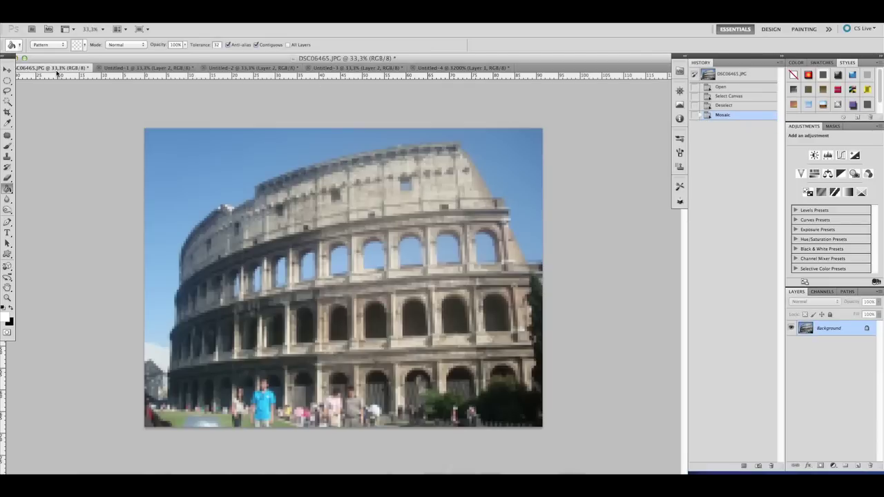
left_click(858, 466)
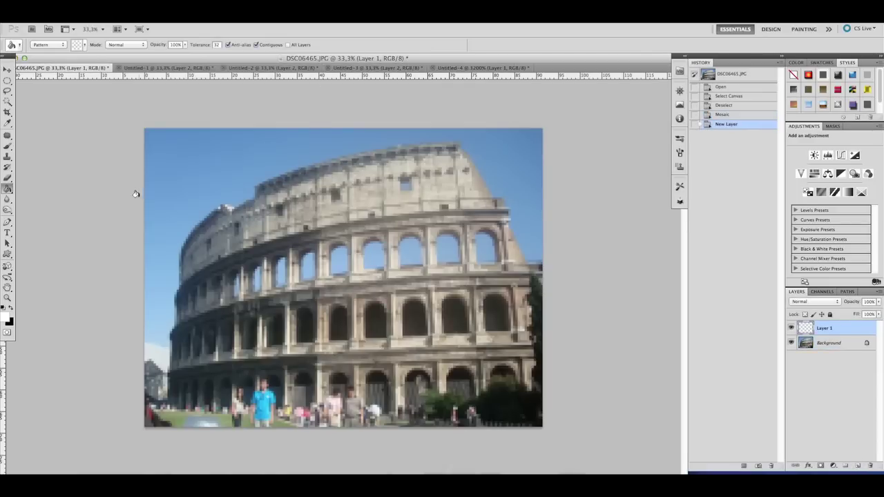
left_click(84, 45)
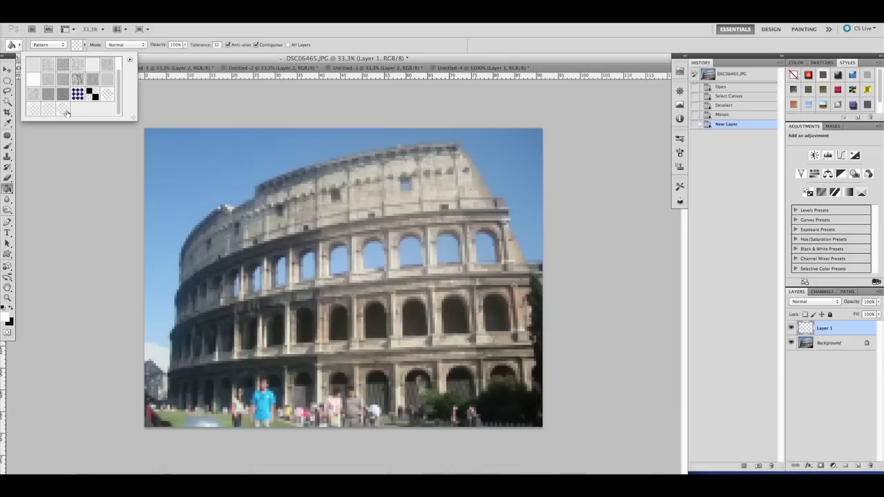
left_click(276, 215)
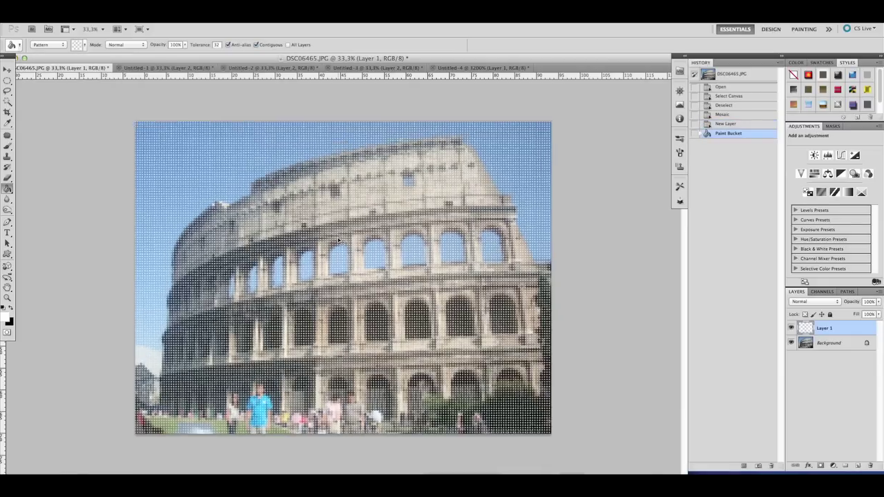
scroll(338, 239, "up", 2)
scroll(338, 239, "up", 1)
scroll(338, 240, "up", 1)
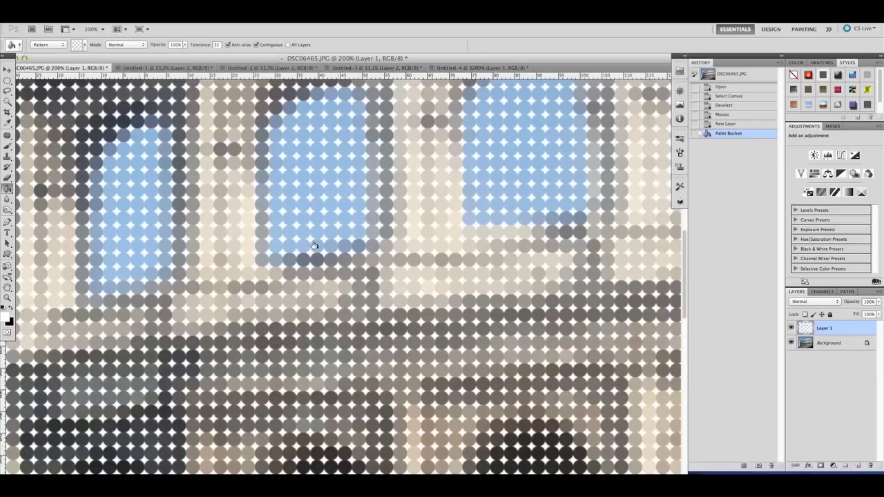
scroll(322, 251, "down", 1)
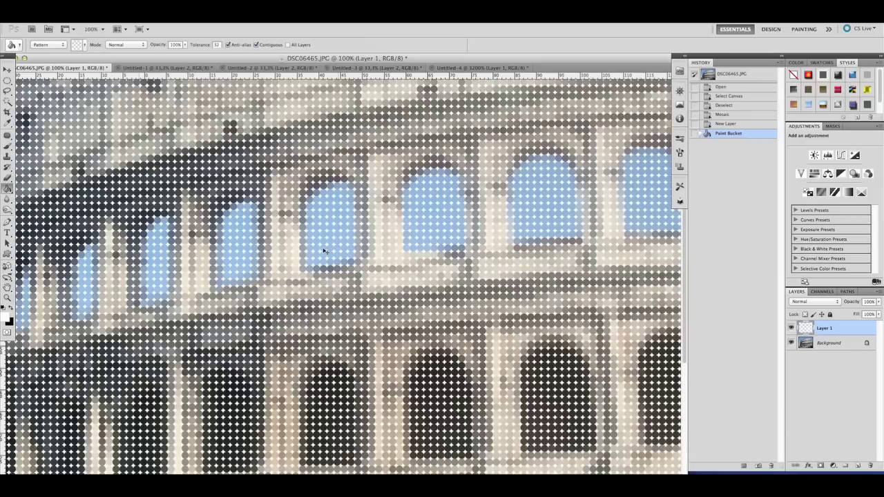
scroll(322, 249, "down", 1)
scroll(322, 247, "down", 1)
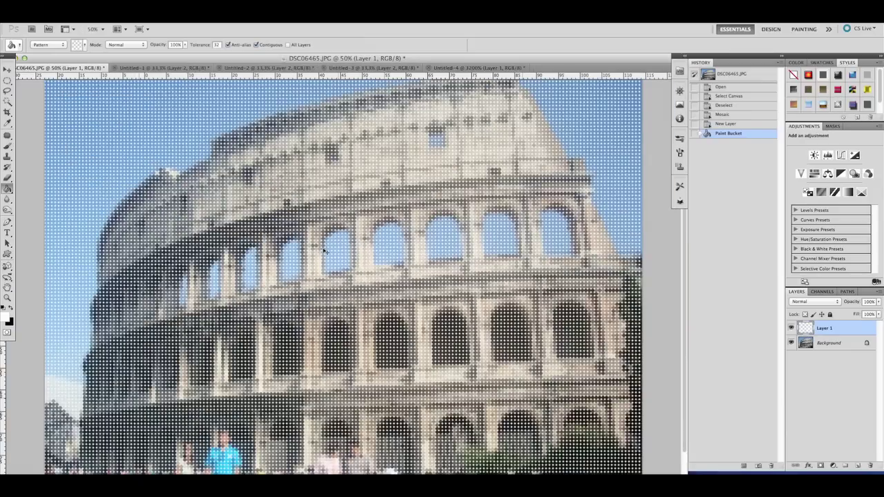
scroll(320, 246, "down", 1)
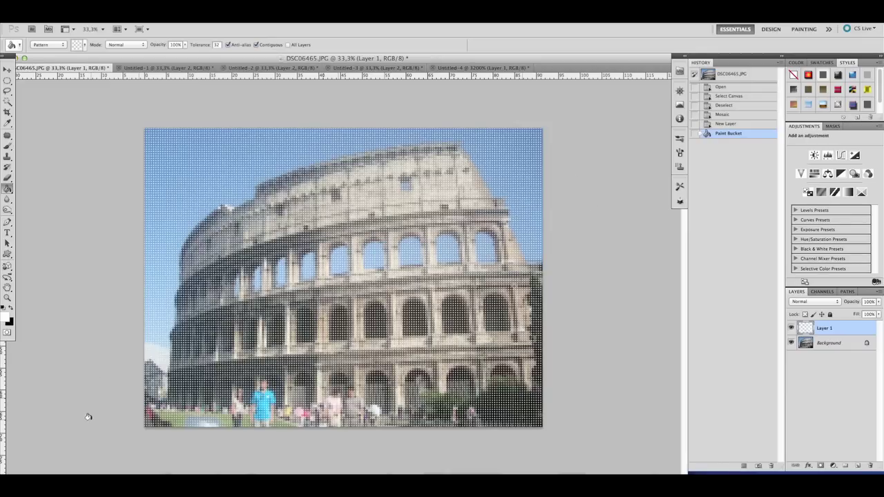
key("ctrl+plus")
key("ctrl+plus")
key("ctrl+minus")
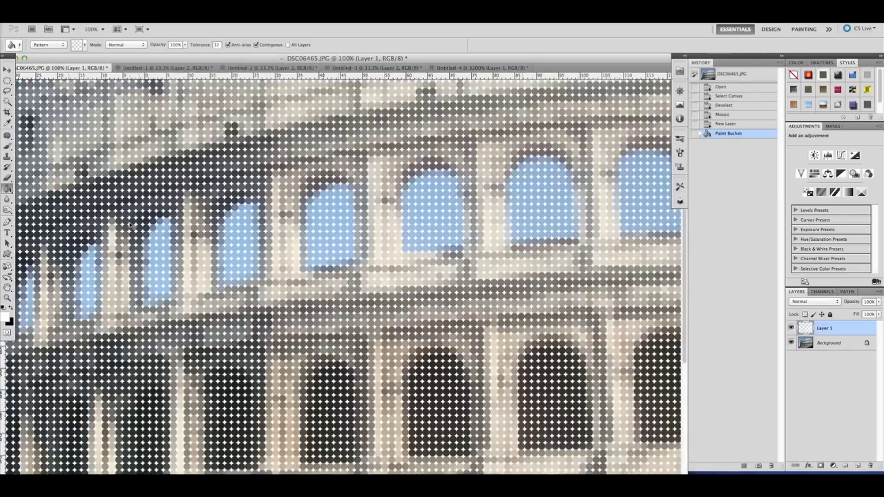
key("ctrl+minus")
key("ctrl+minus")
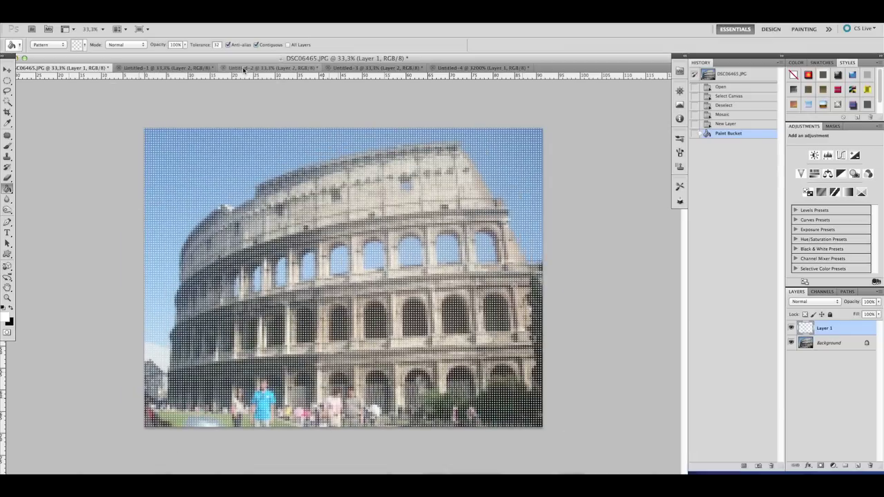
left_click(166, 68)
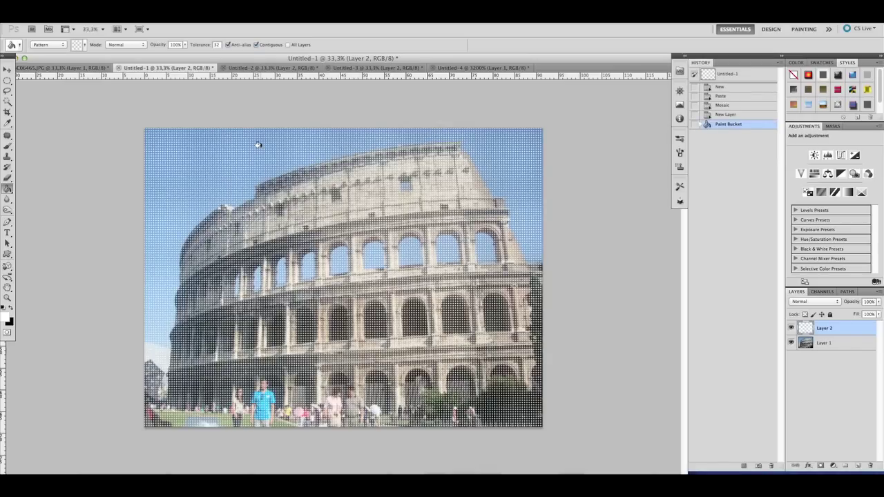
key("ctrl+plus")
key("ctrl+plus")
key("ctrl+plus")
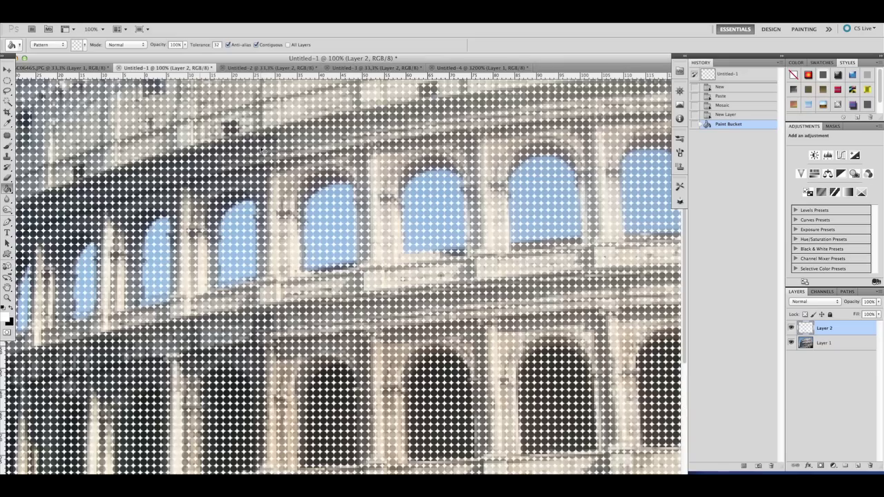
key("ctrl+plus")
key("ctrl+minus")
key("ctrl+minus")
key("ctrl+minus")
key("ctrl+minus")
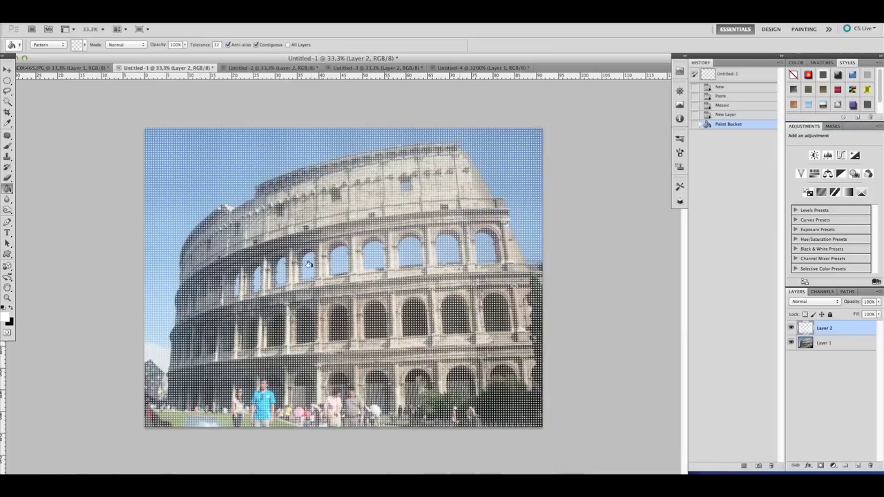
left_click(271, 68)
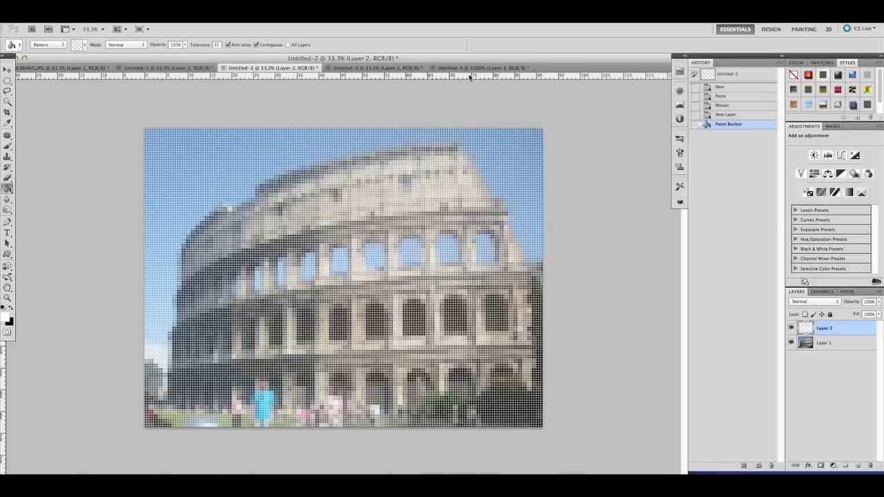
left_click(489, 68)
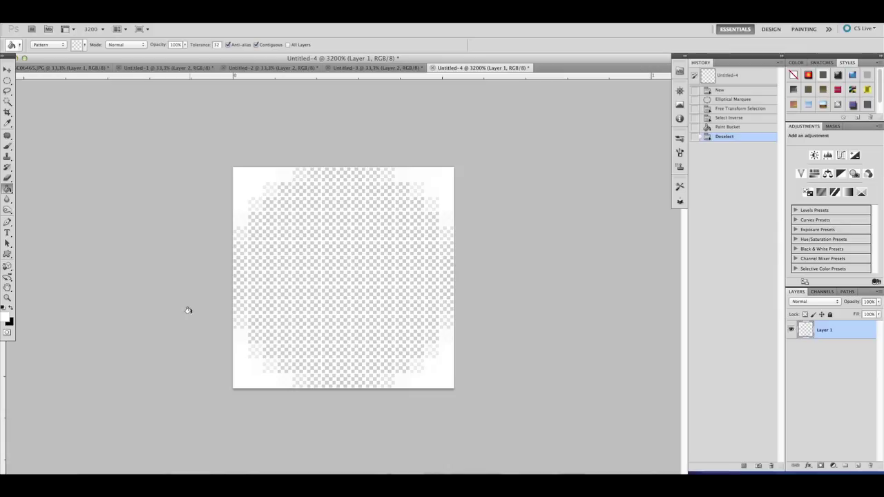
left_click(266, 67)
left_click(78, 68)
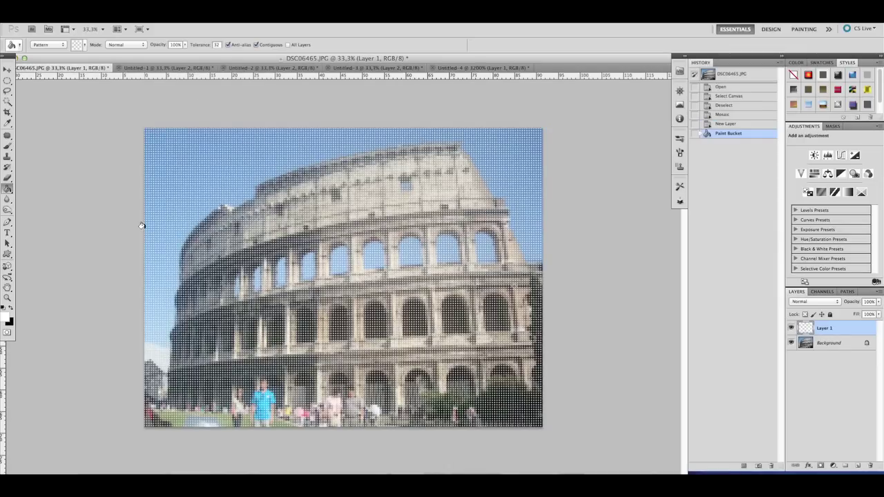
key("ctrl+1")
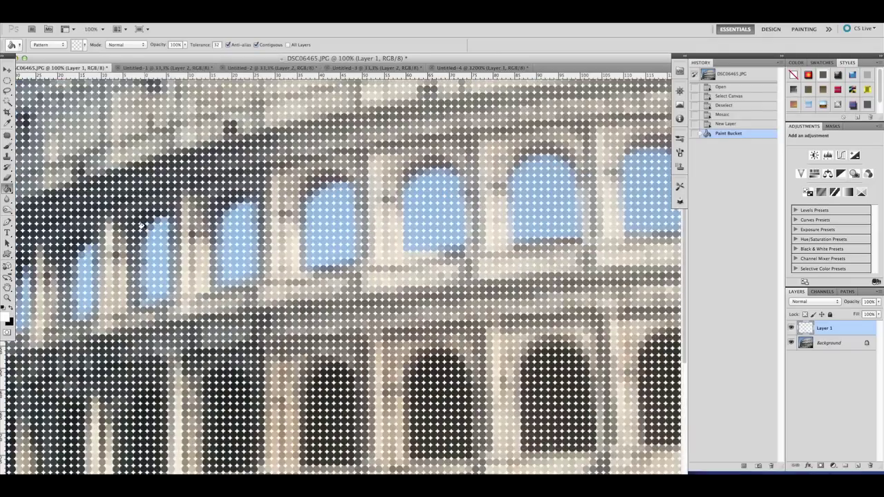
key("ctrl+0")
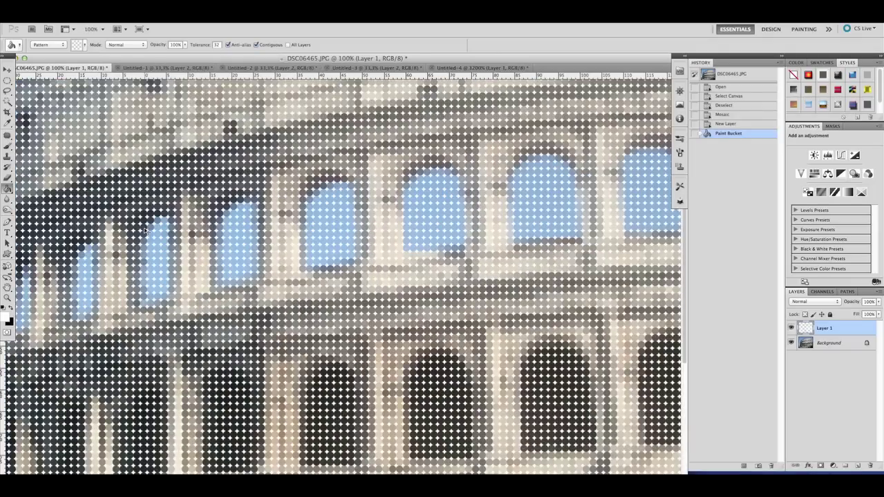